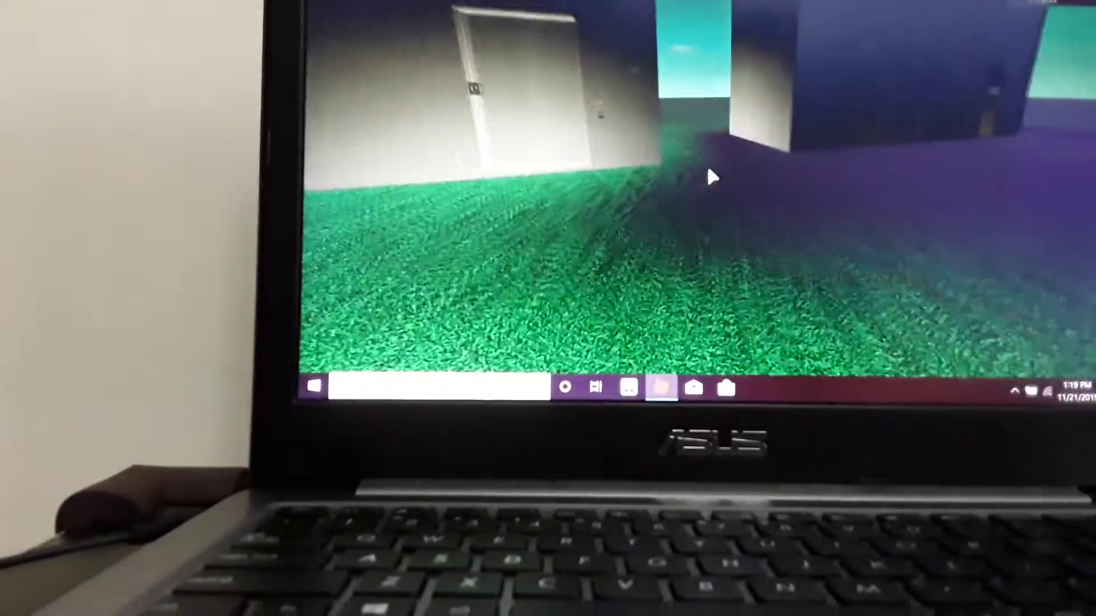
key("w")
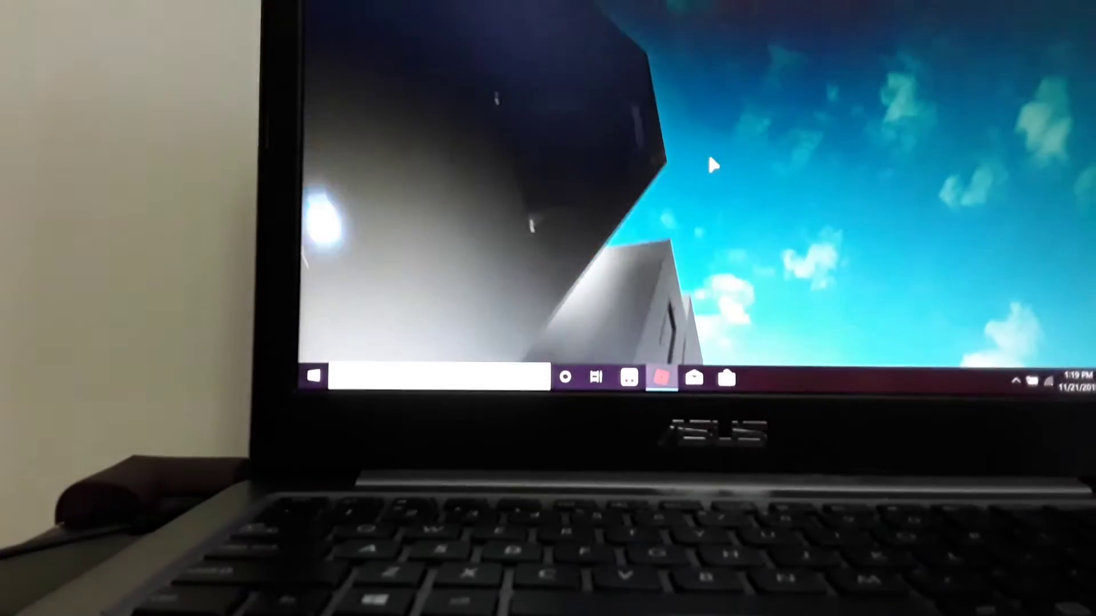
Walk to the grey elevator box on the grass and enter the car, facing its floor buttons.
key("Page_Down")
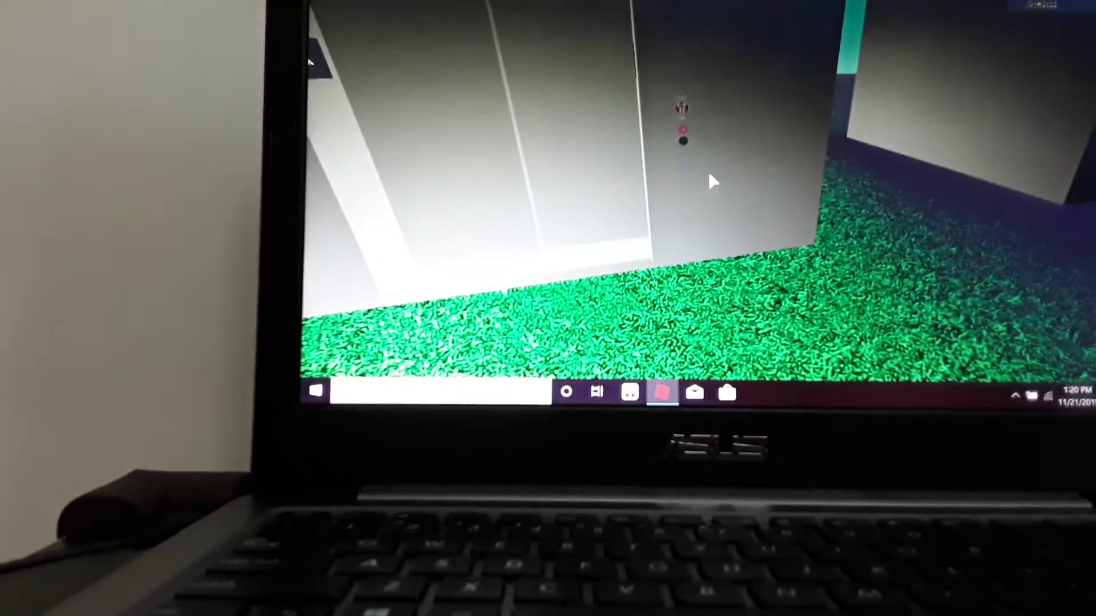
key("w")
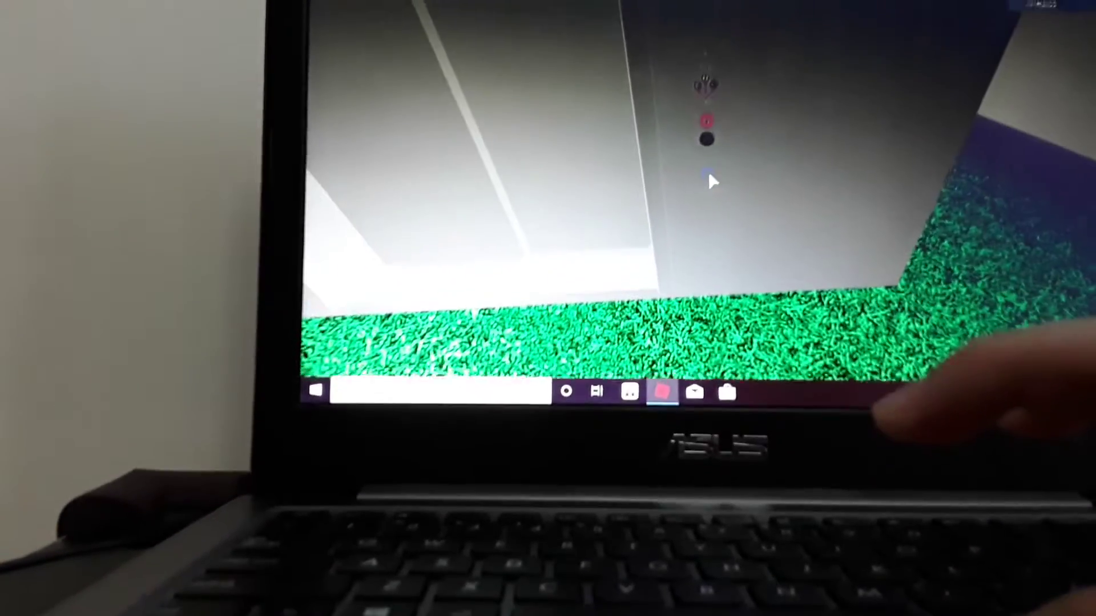
key("s")
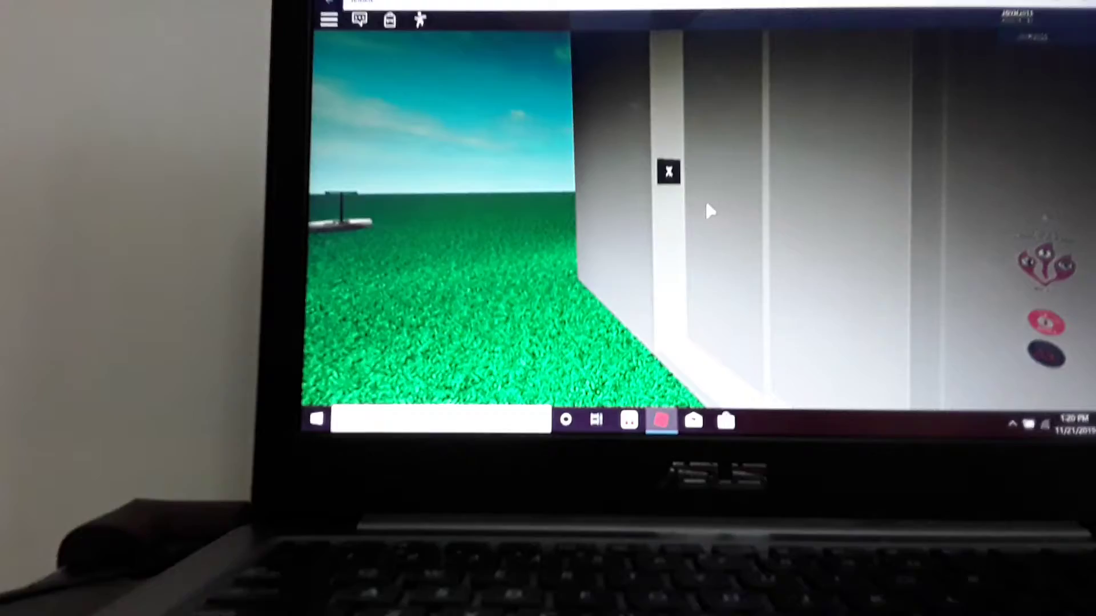
key("s")
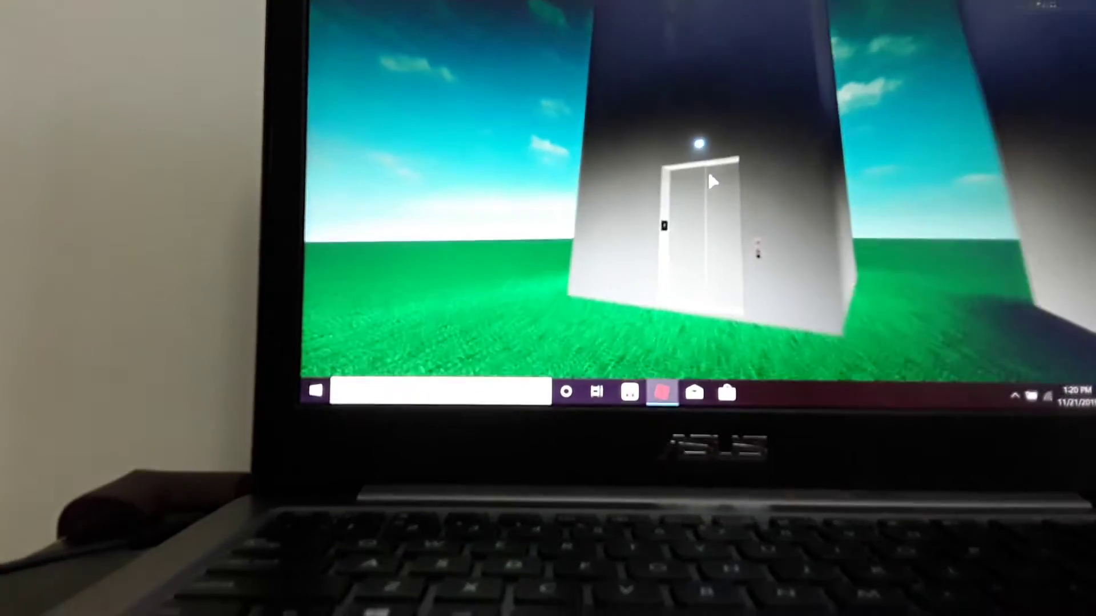
key("w")
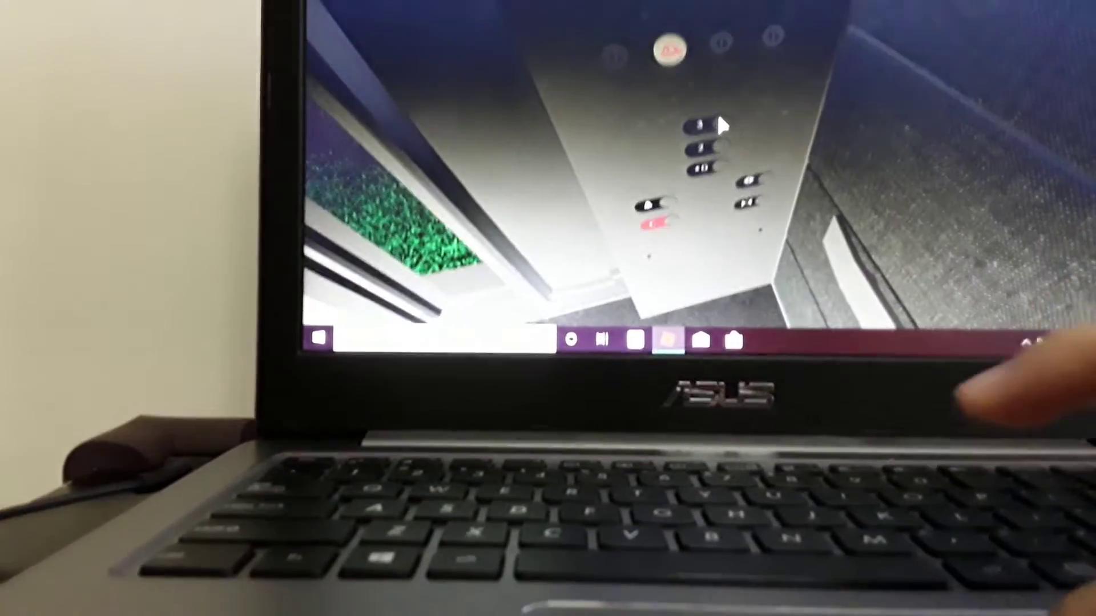
Request the top floor and press the door button, then check the floor display.
left_click(717, 126)
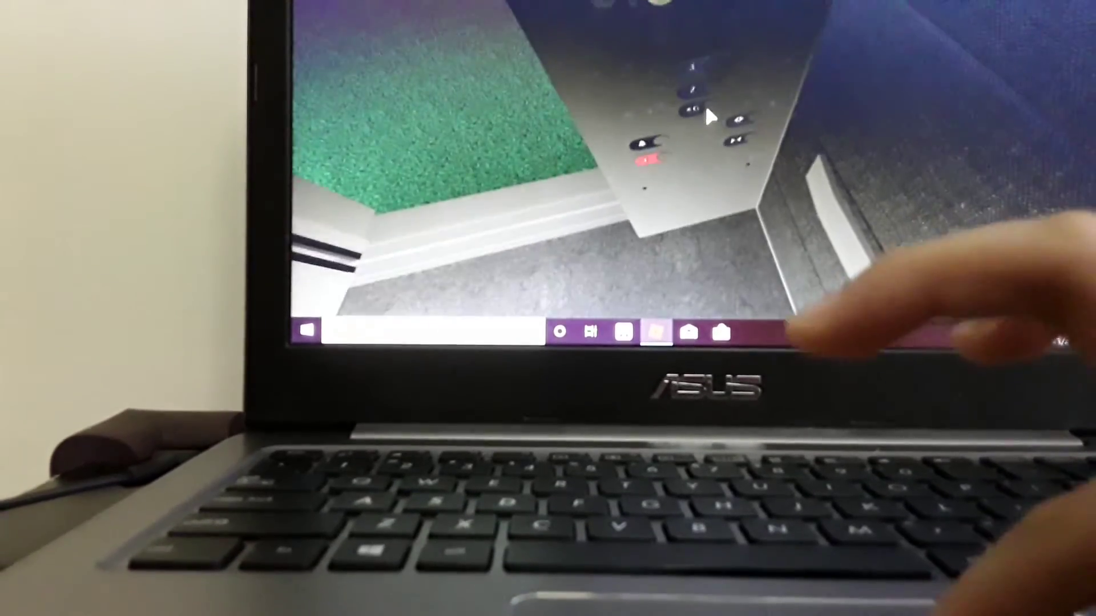
left_click(706, 116)
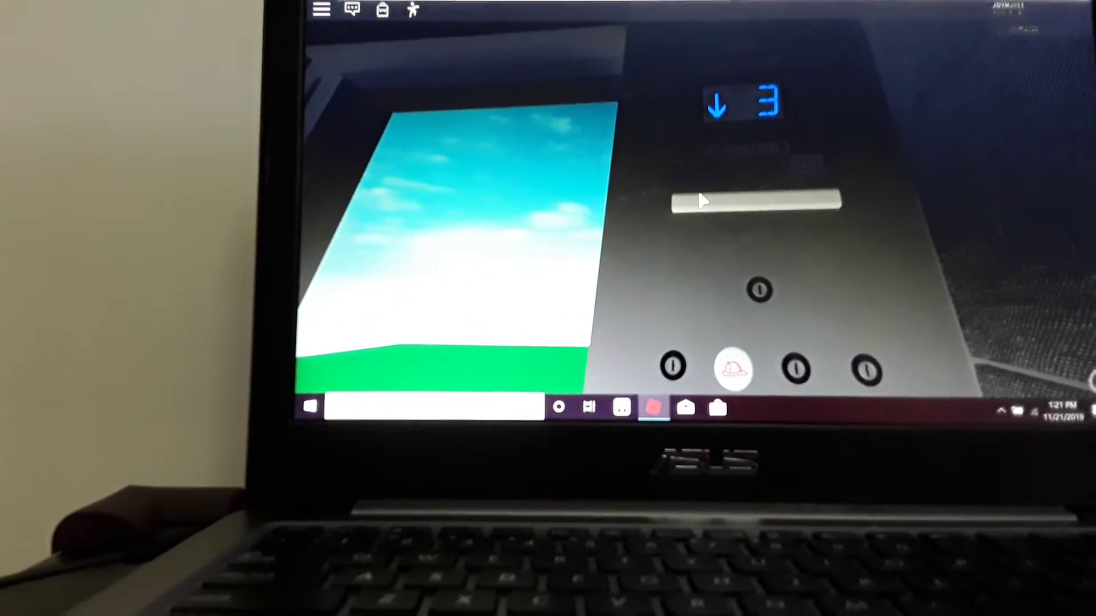
key("Left")
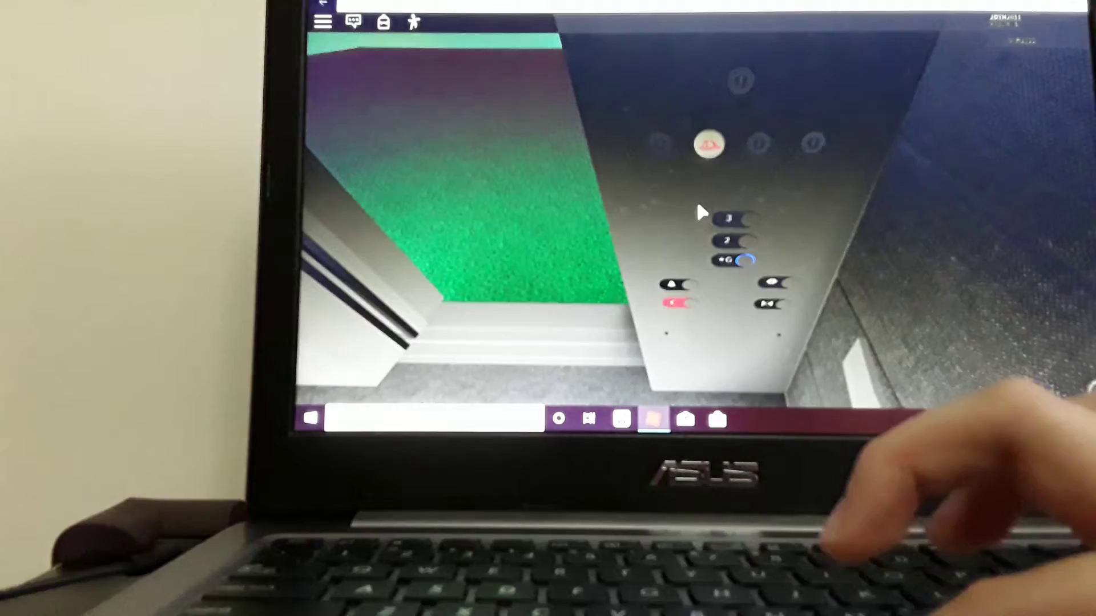
key("Right")
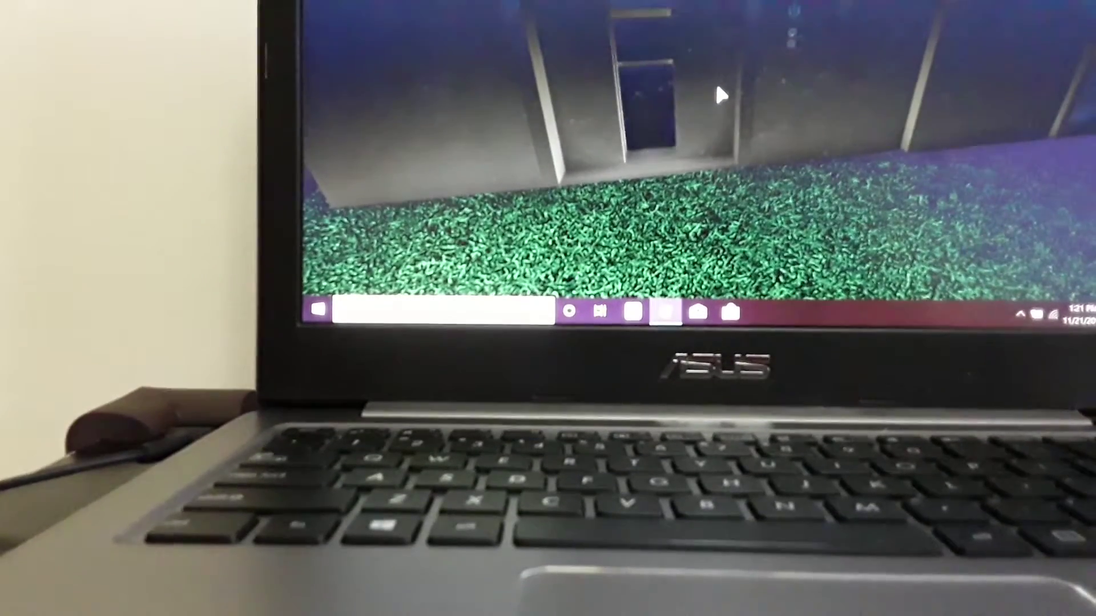
Step into the next elevator and back out to inspect the wall call panel.
key("Up")
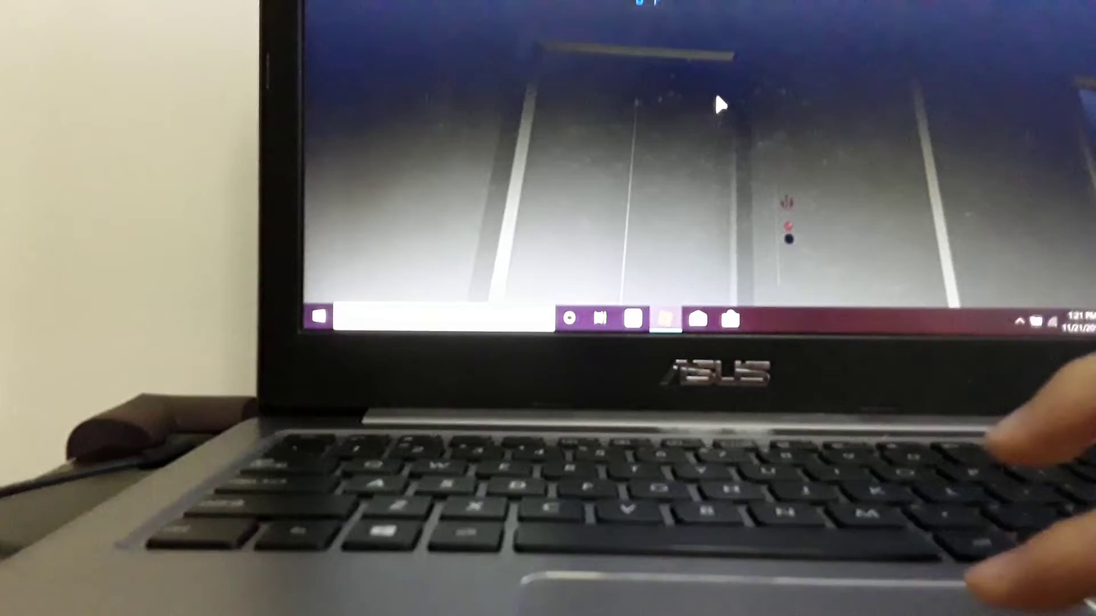
key("Down")
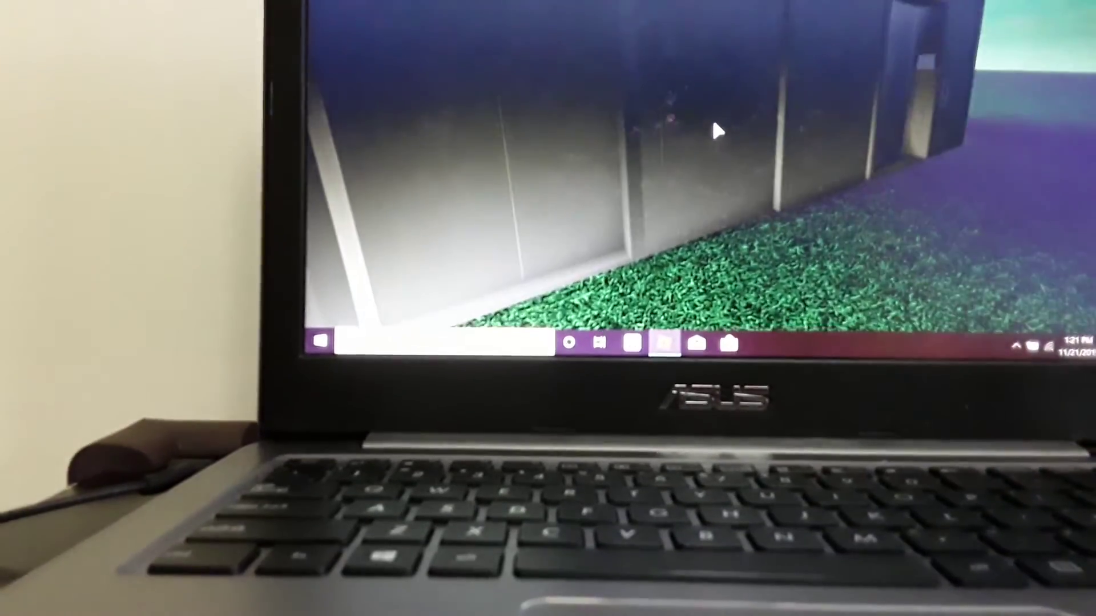
key("Left")
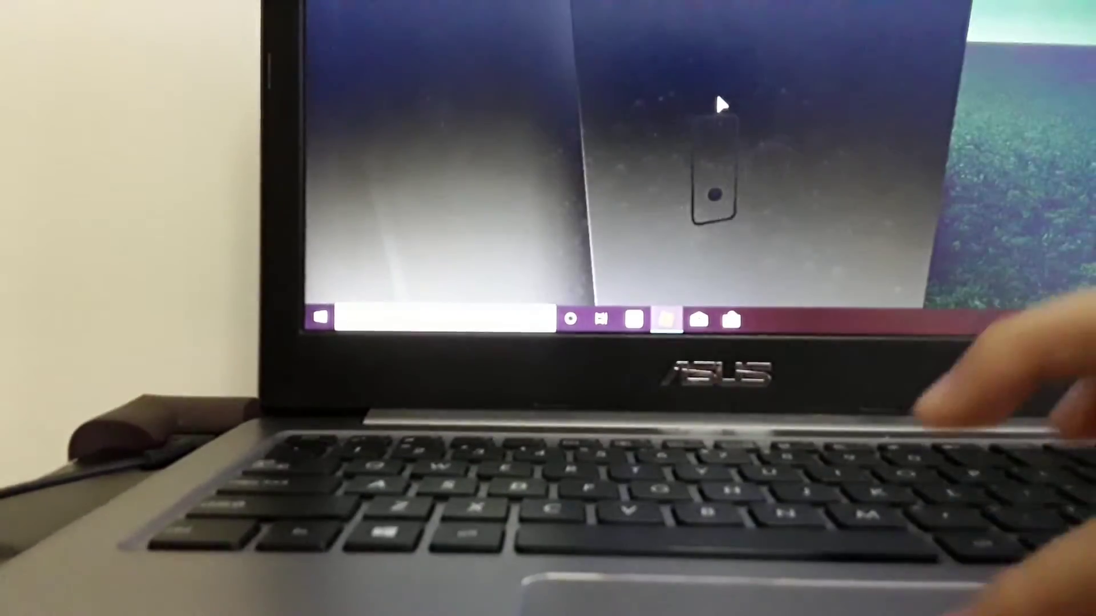
key("Down")
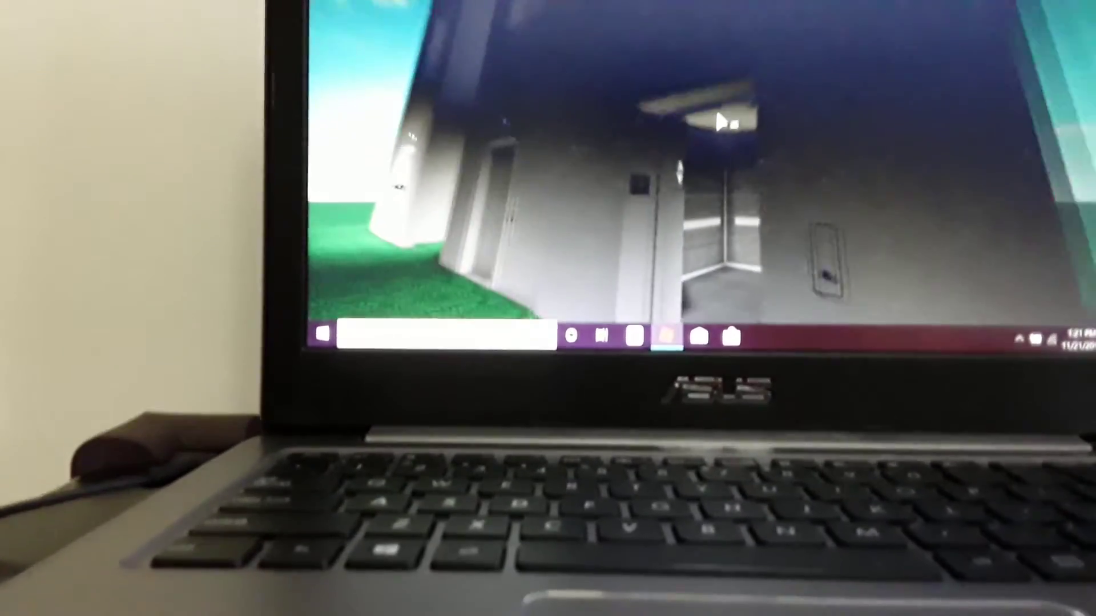
Re-enter the elevator car and move up close to its floor-button panel.
key("Up")
key("Left")
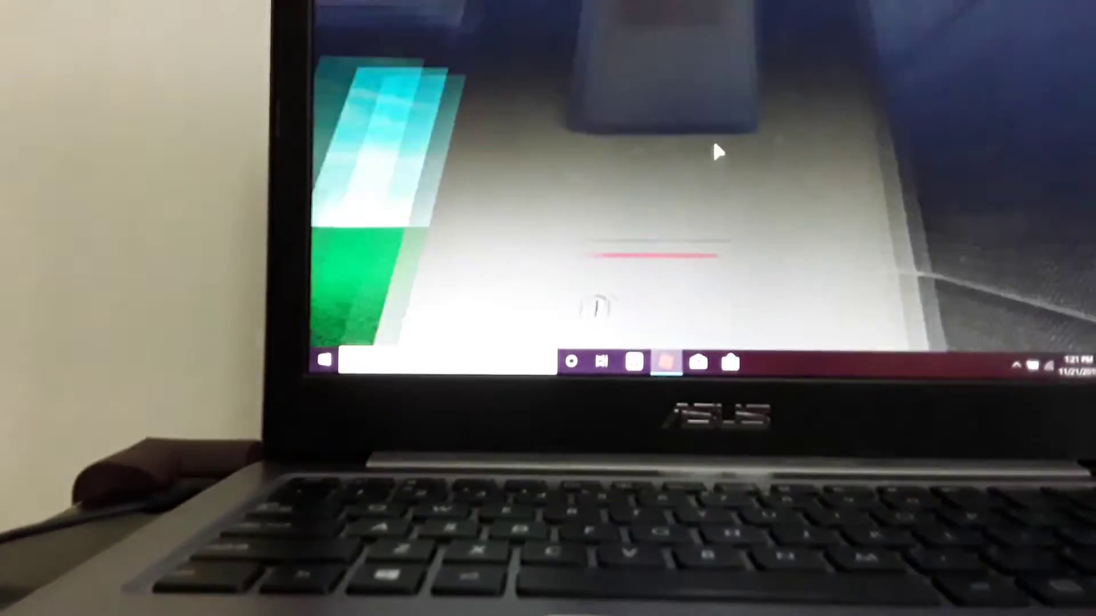
key("Down")
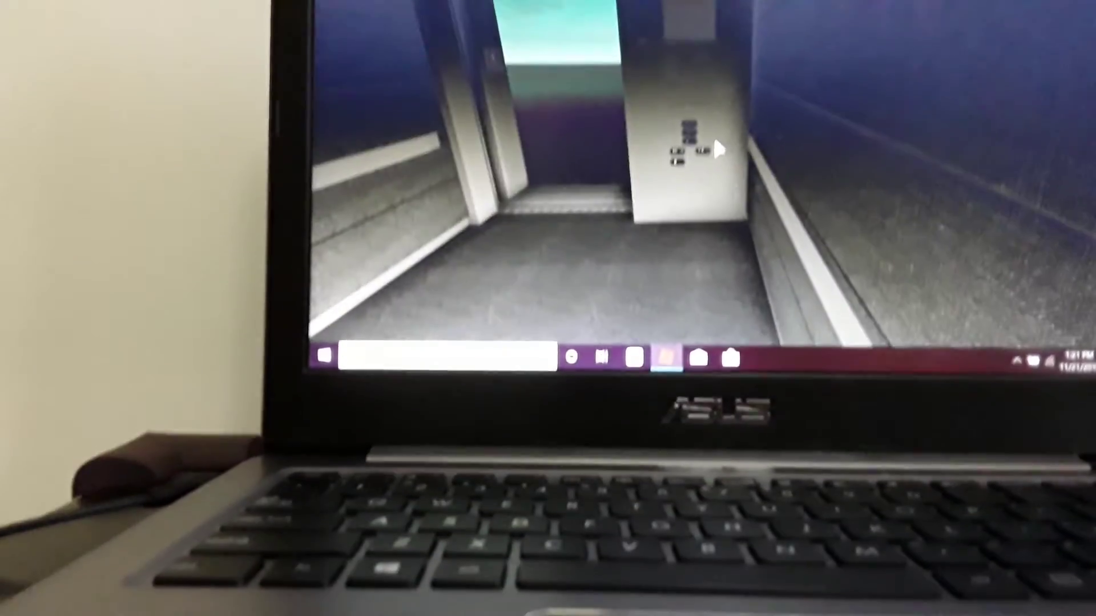